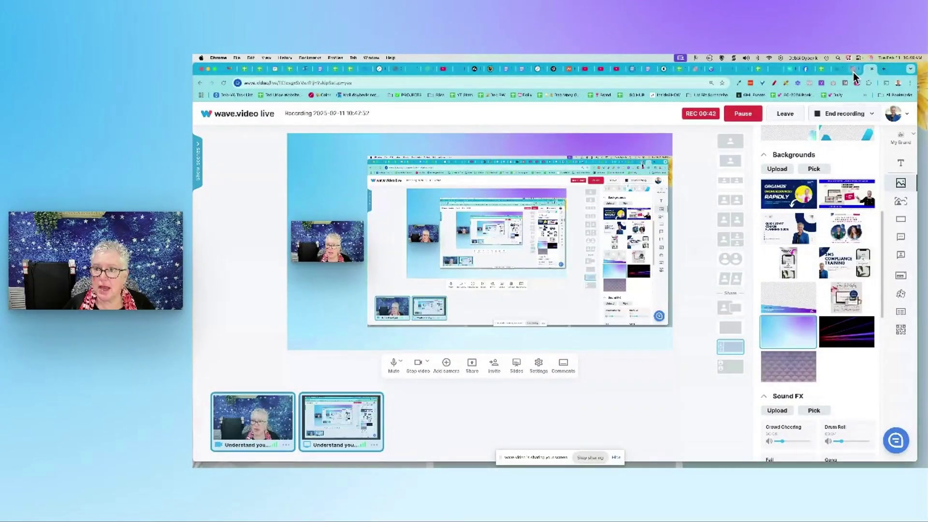
In the Tiny Offer Funnel's settings, toggle Payment mode to Live and back to Test
left_click(854, 71)
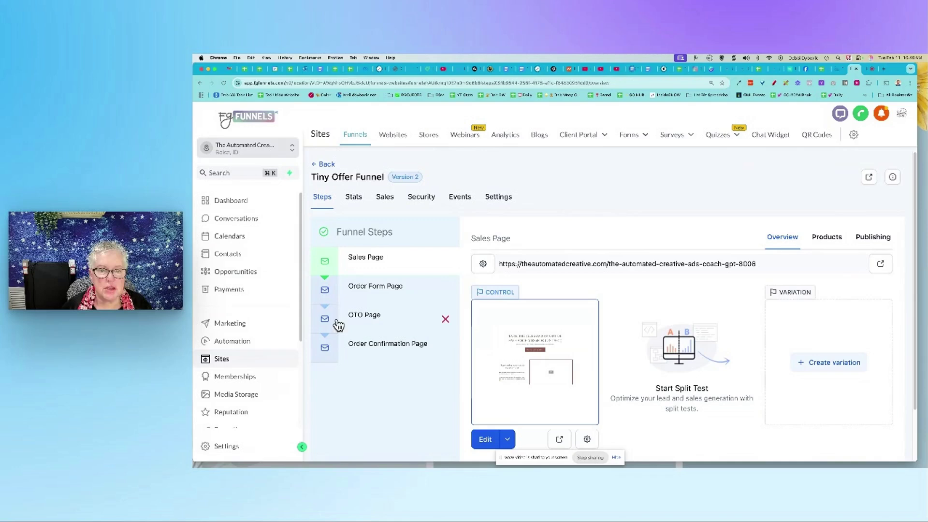
left_click(503, 202)
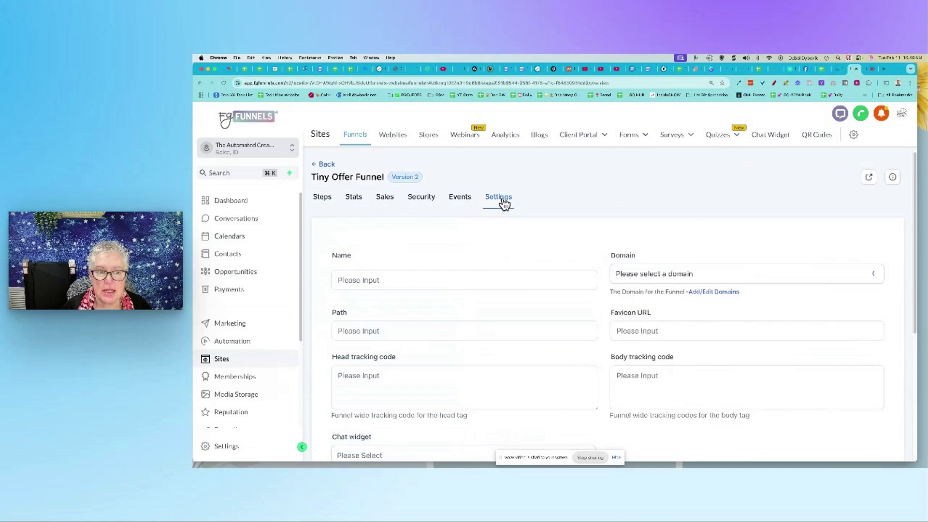
scroll(511, 318, "down", 5)
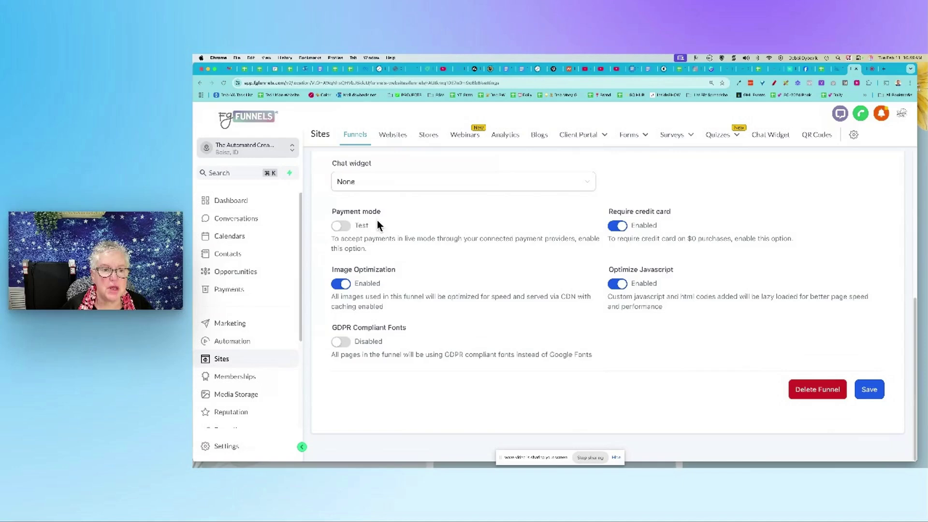
left_click(344, 227)
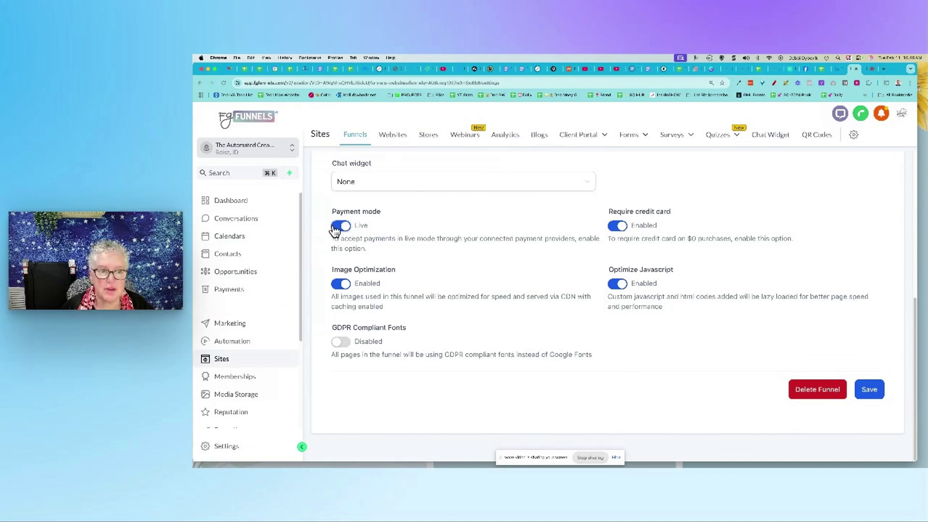
left_click(343, 227)
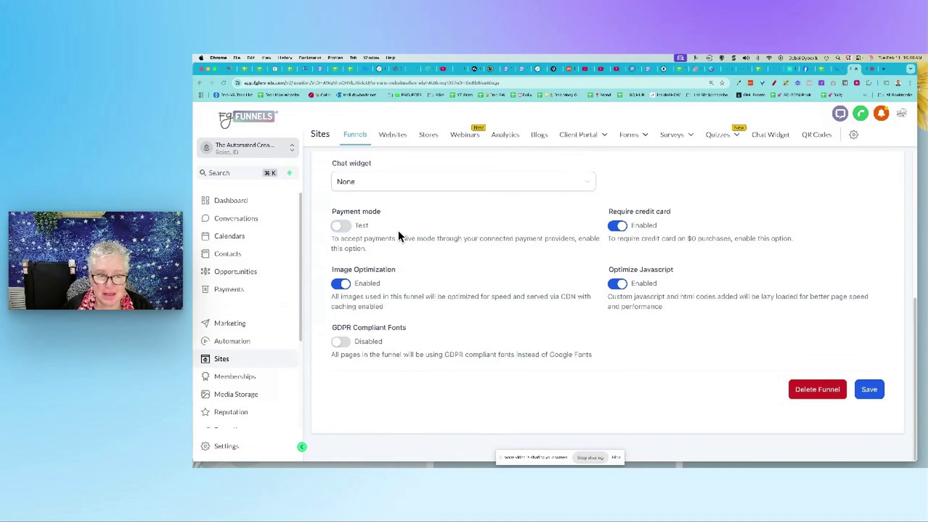
Save the funnel settings and open the Order Form Page step live in a new tab
left_click(870, 393)
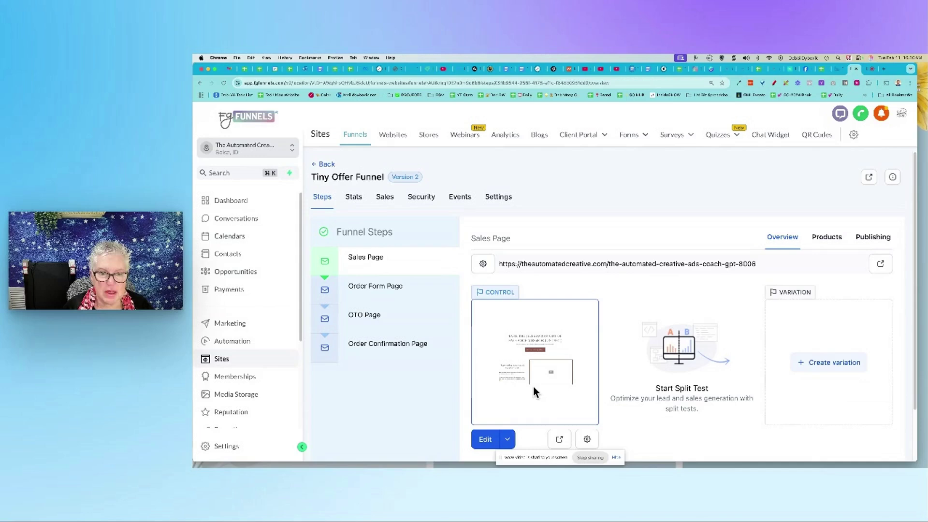
left_click(382, 288)
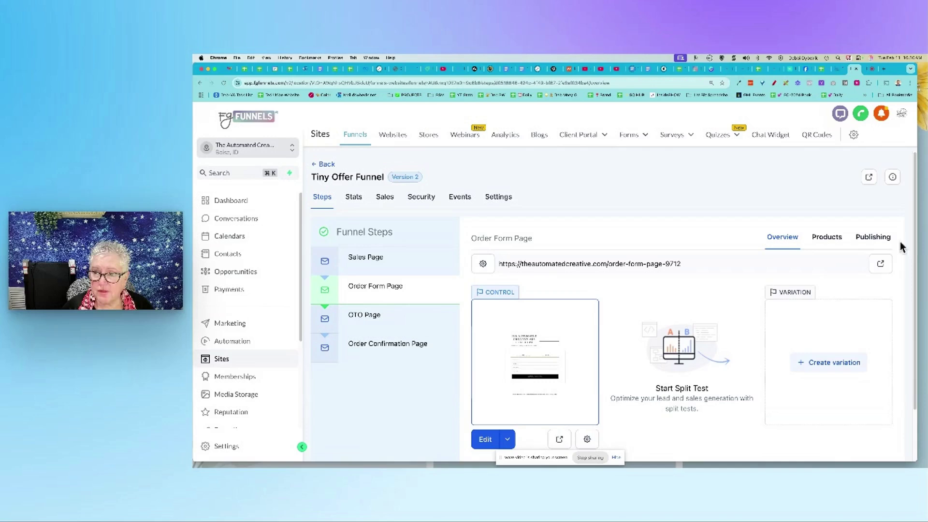
left_click(881, 266)
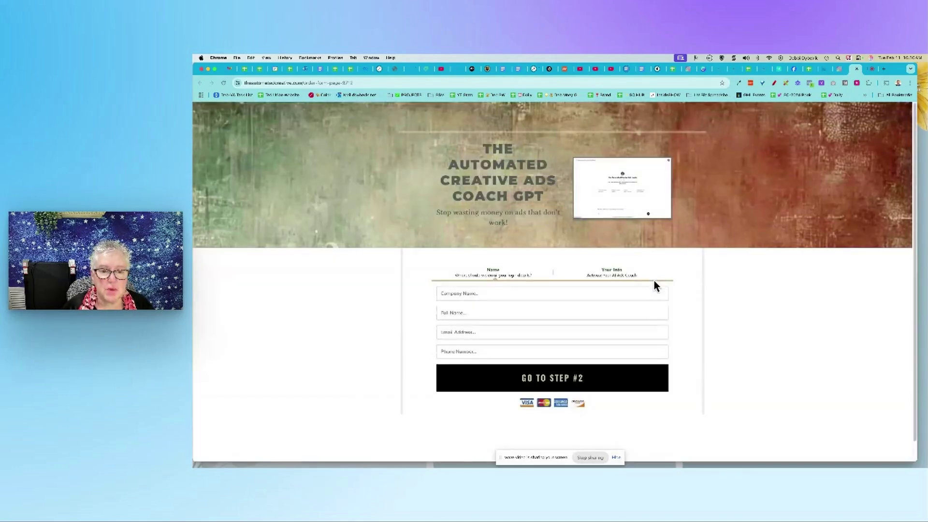
Enter a test contact's company name, full name, e-mail and phone number on the order form
left_click(549, 297)
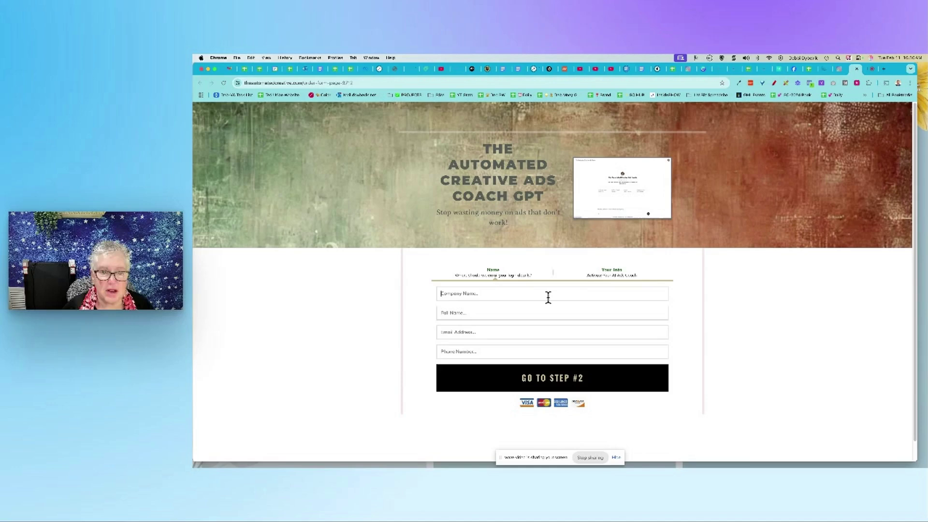
type("sd")
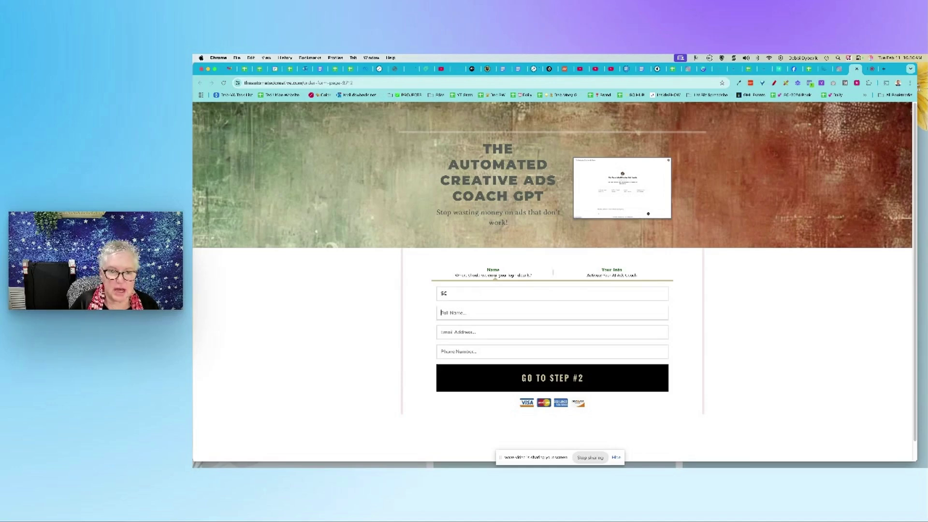
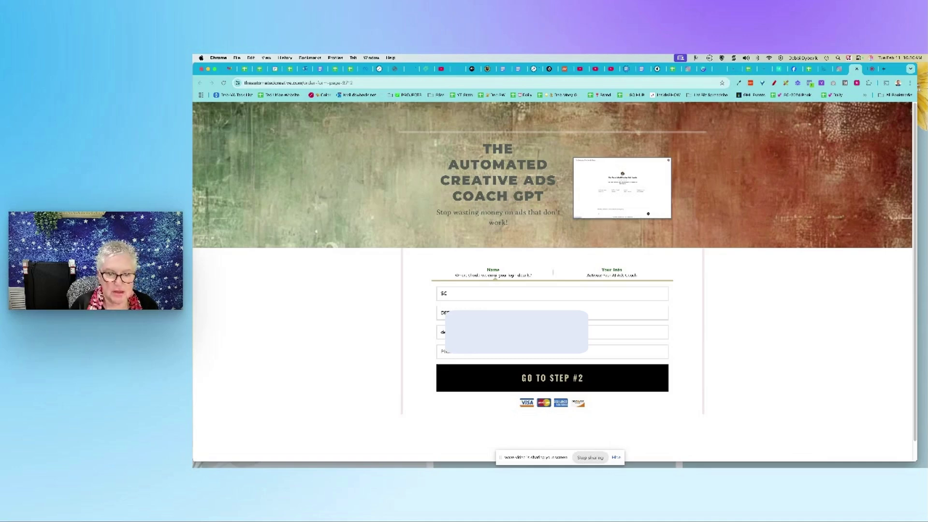
type("73")
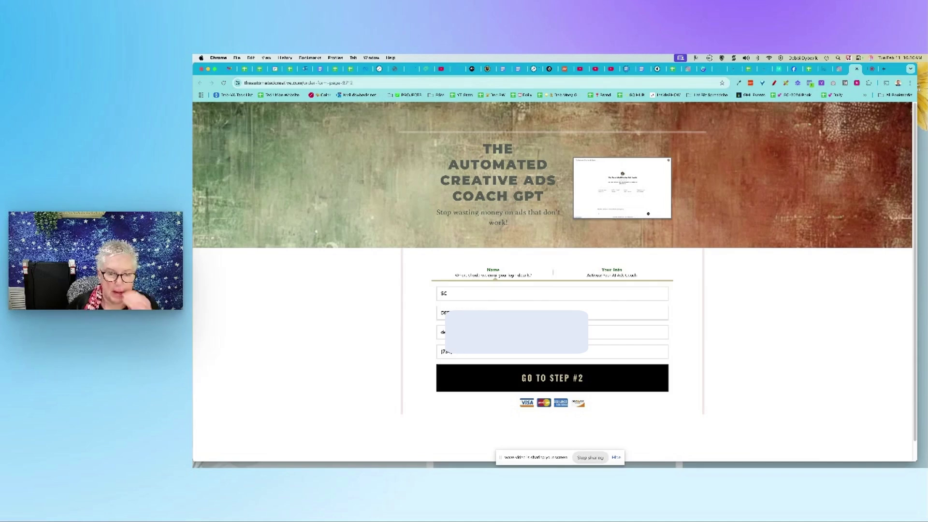
left_click(564, 384)
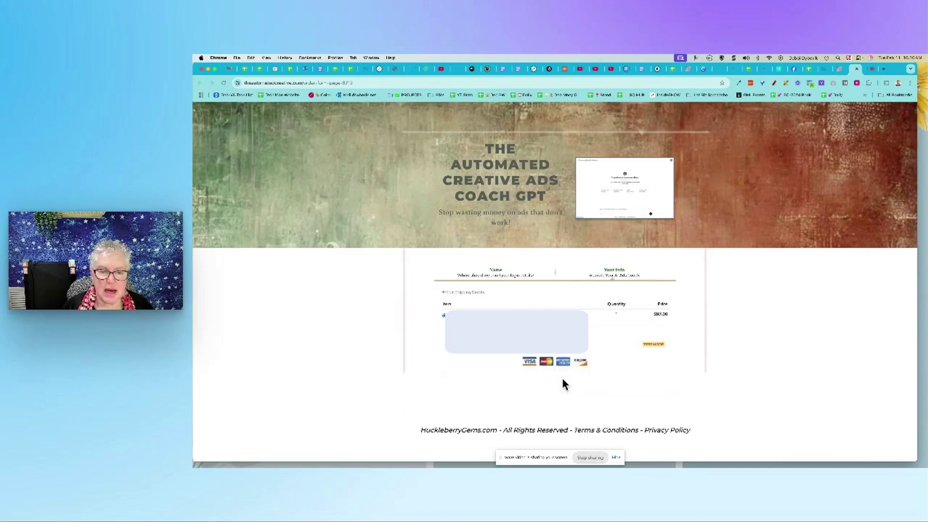
scroll(544, 275, "down", 3)
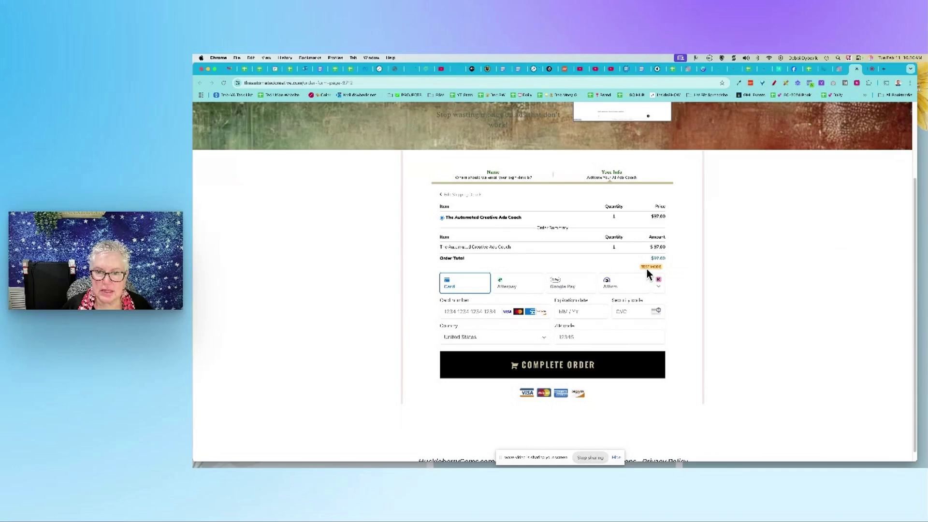
left_click(478, 312)
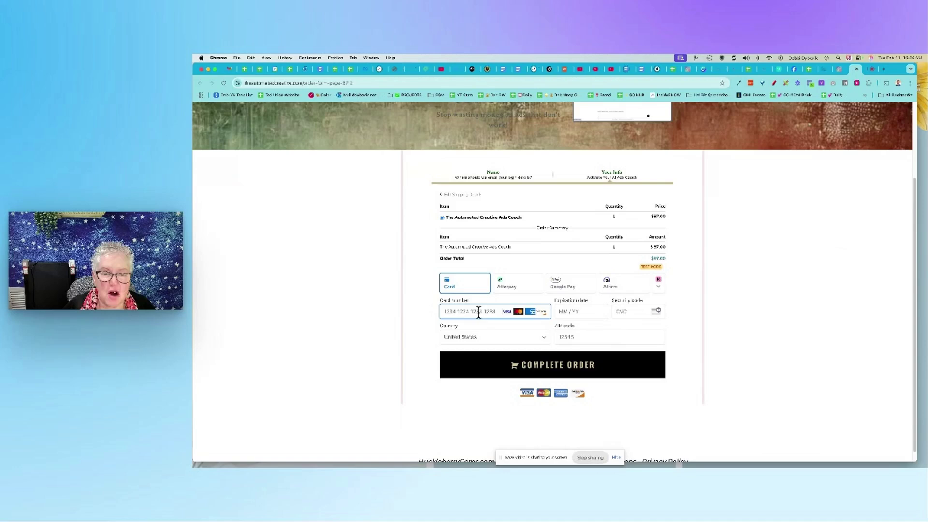
type("4242 4242 42")
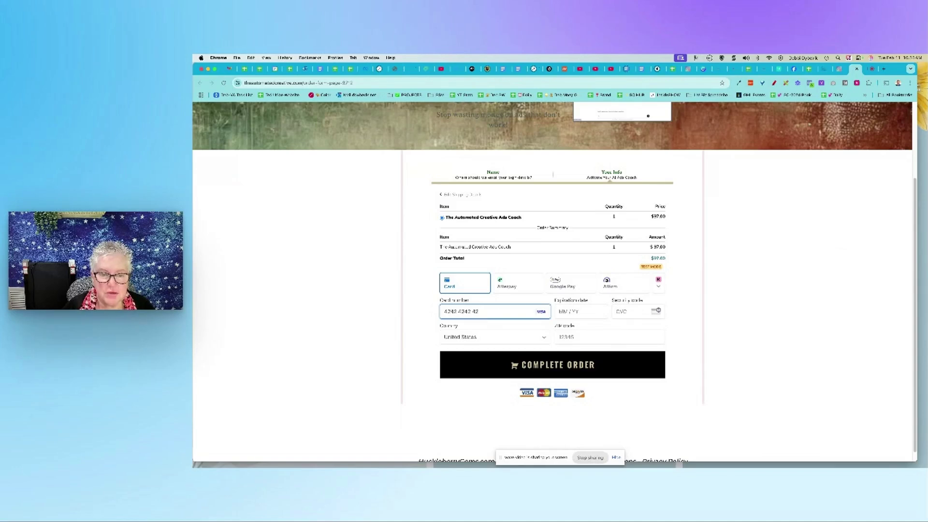
type("42 42 424204")
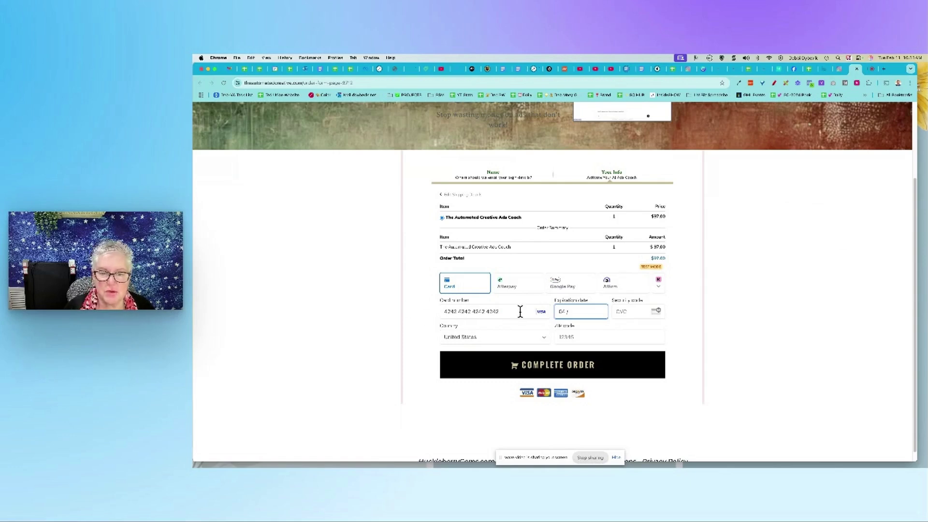
type("26")
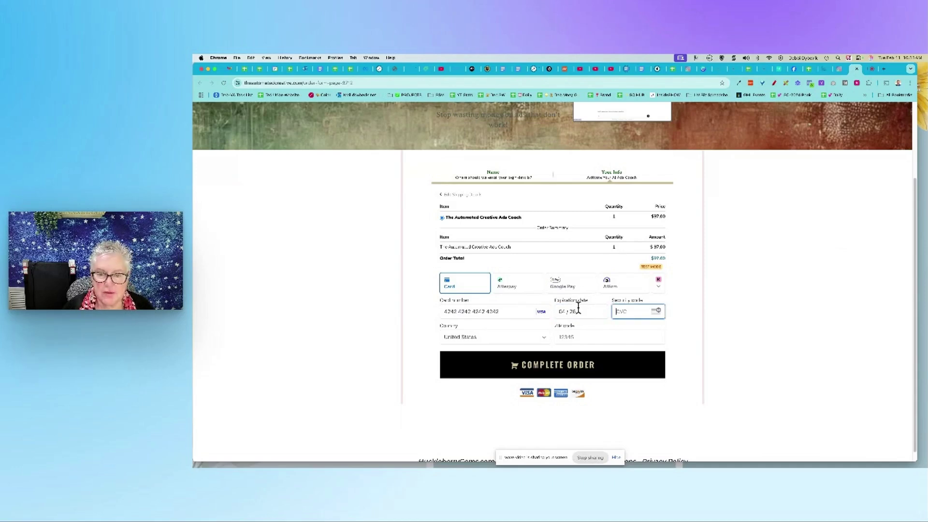
type("123")
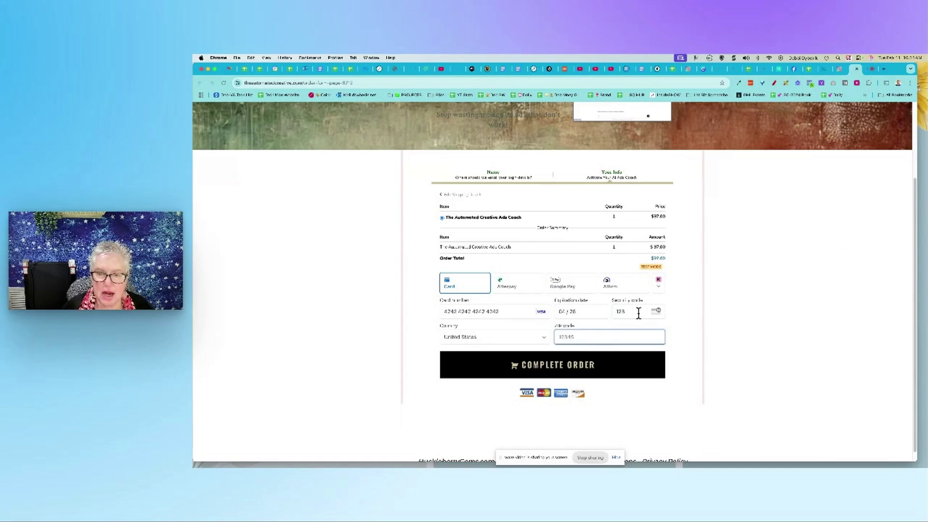
type("47531")
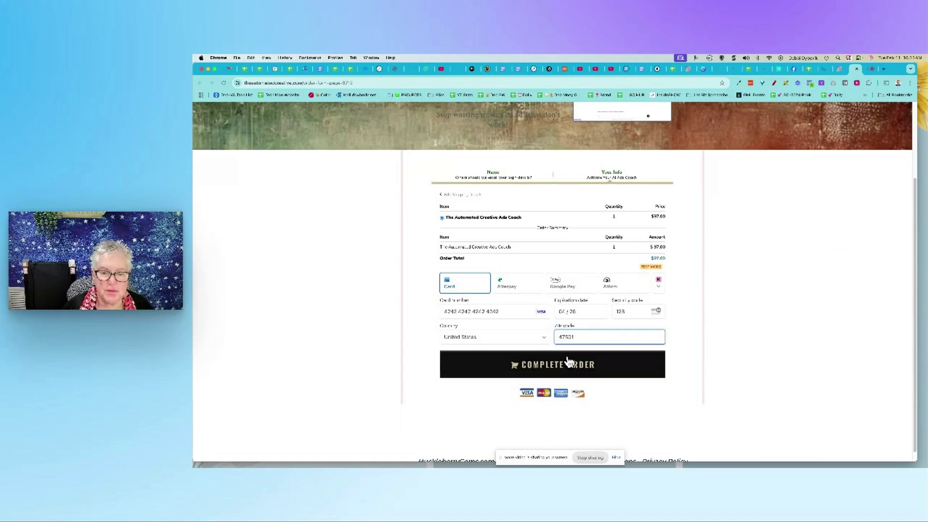
left_click(569, 365)
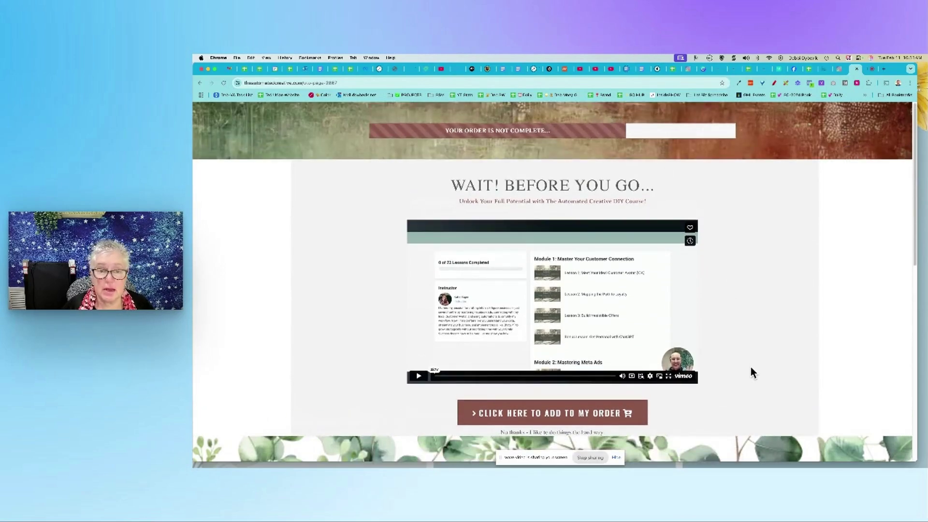
Add The Automated Creative DIY Course via the one-click upsell, then return to the FG Funnels tab
scroll(751, 368, "down", 2)
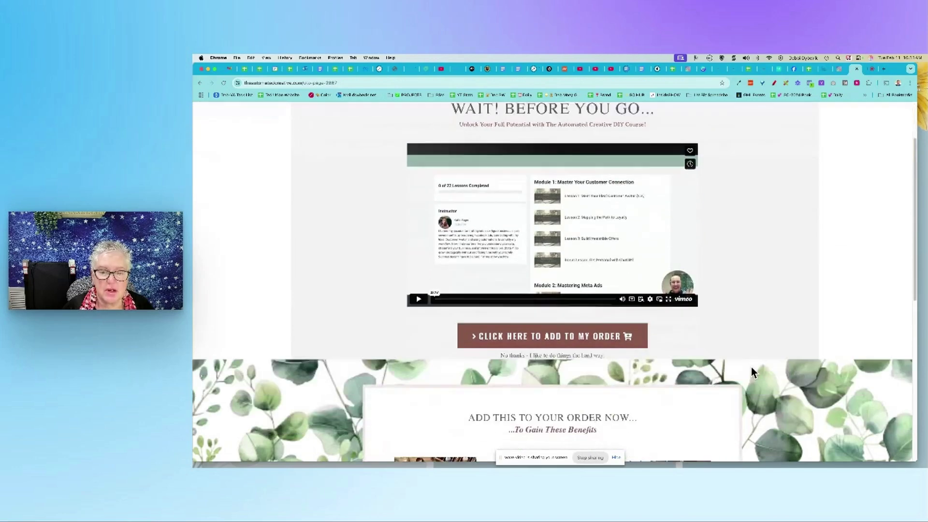
left_click(543, 333)
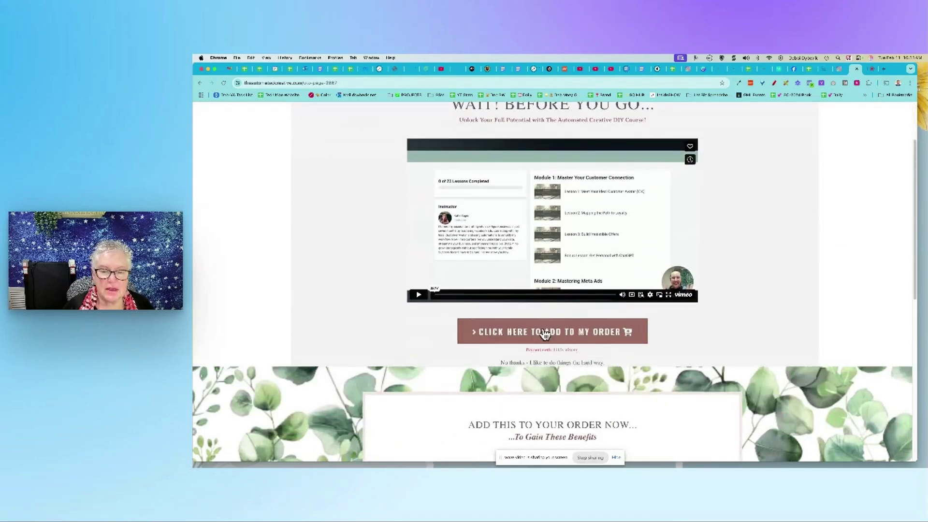
scroll(589, 329, "down", 3)
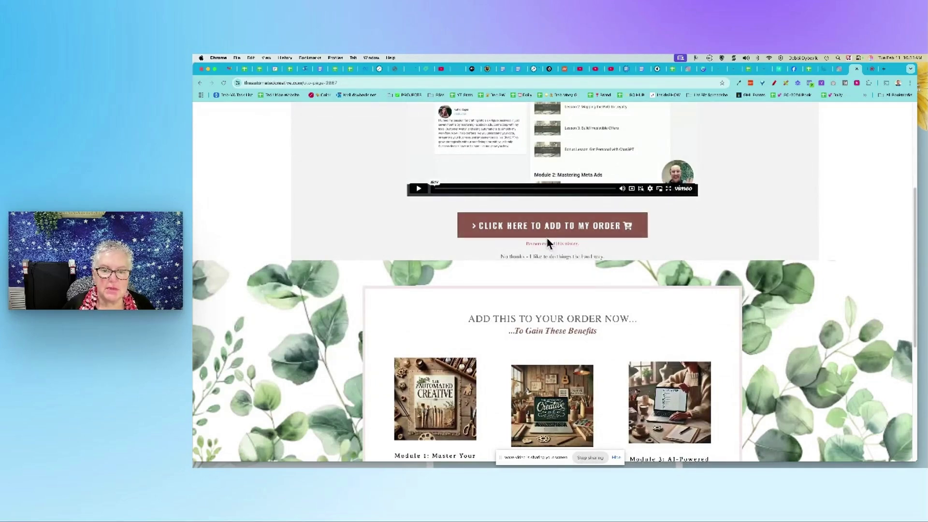
left_click(584, 236)
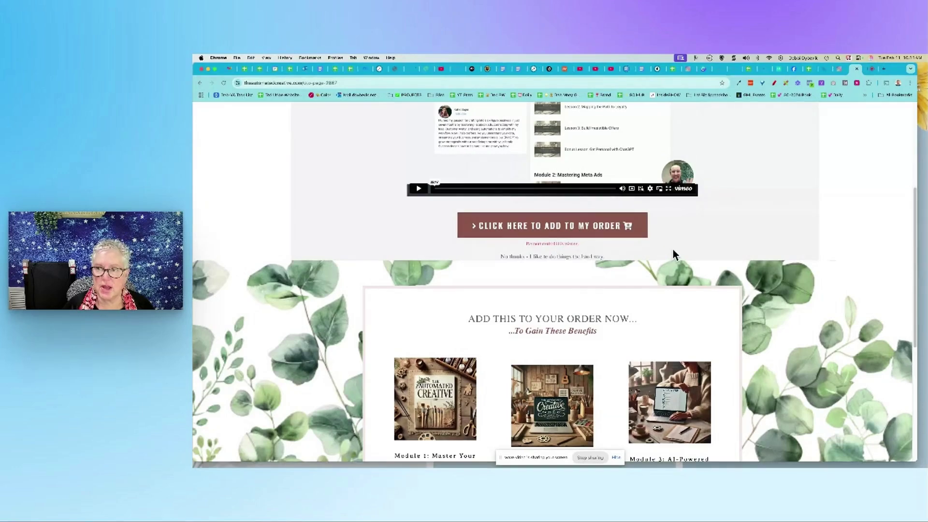
left_click(843, 71)
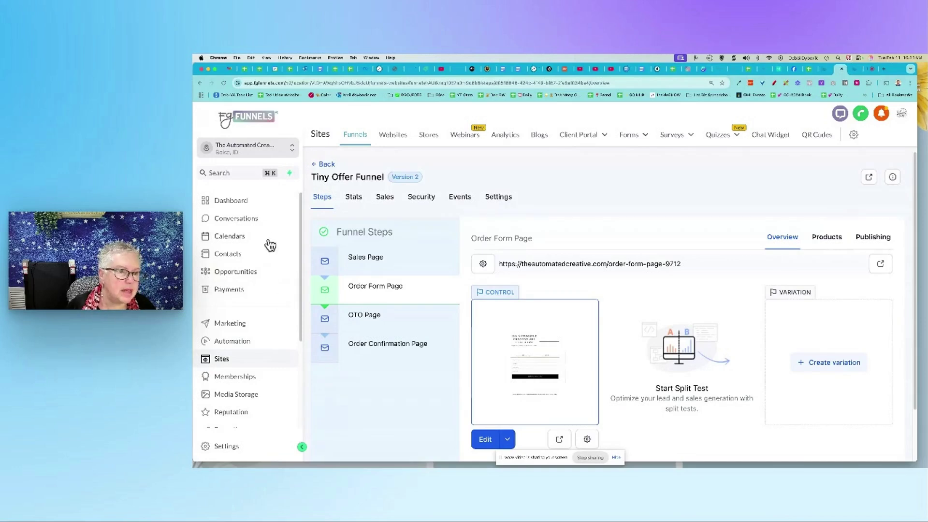
Open the test buyer's contact record, expand the Welcome email, and review purchase activity and tags
left_click(233, 260)
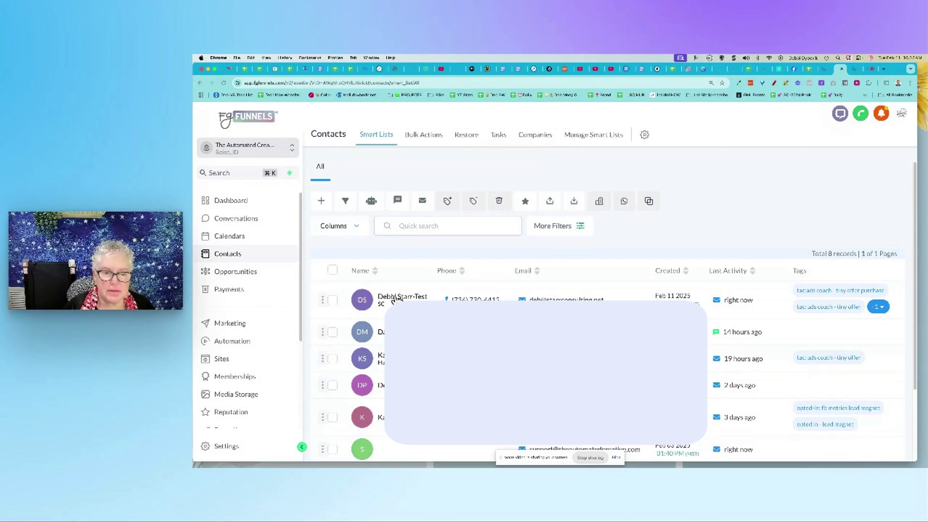
left_click(395, 298)
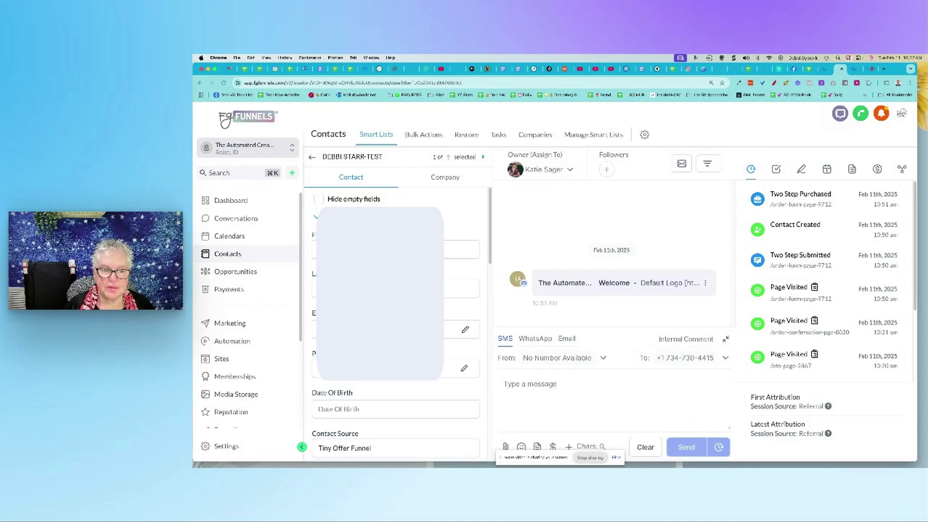
scroll(397, 319, "down", 5)
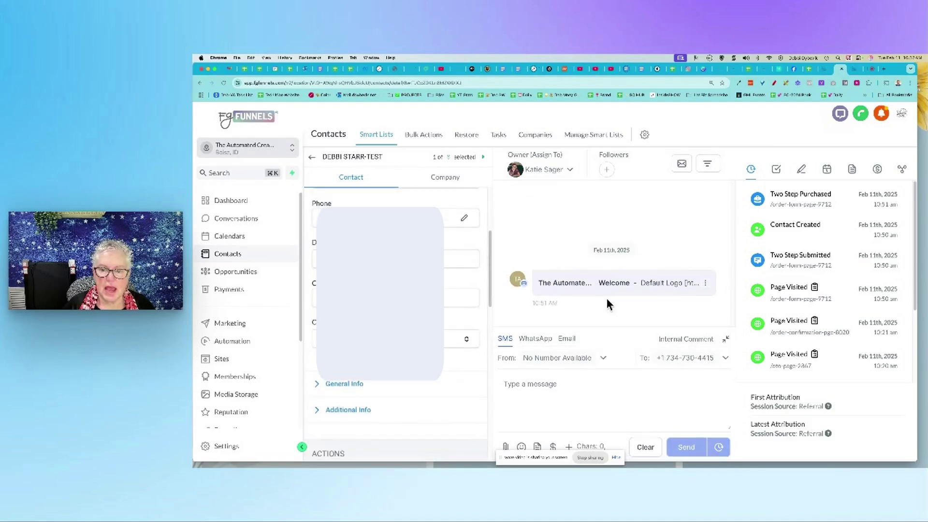
left_click(635, 292)
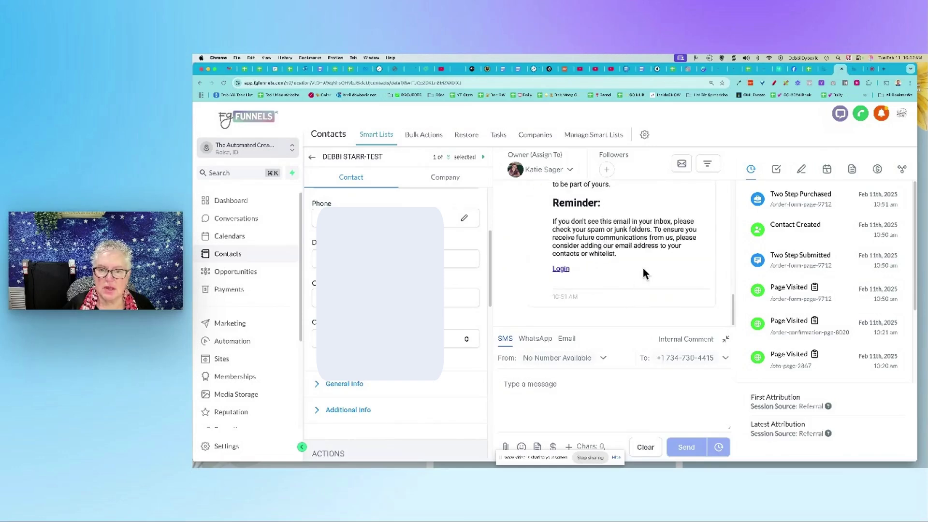
scroll(692, 262, "up", 10)
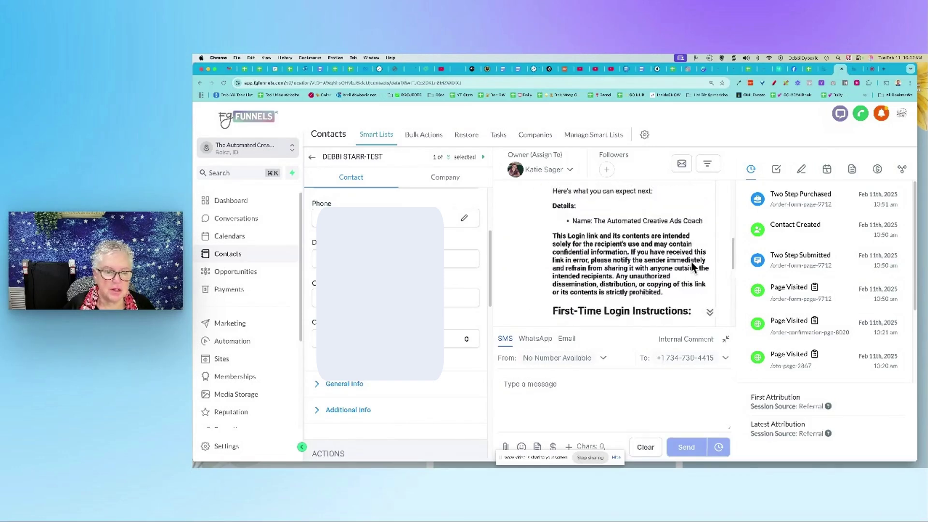
scroll(409, 329, "down", 5)
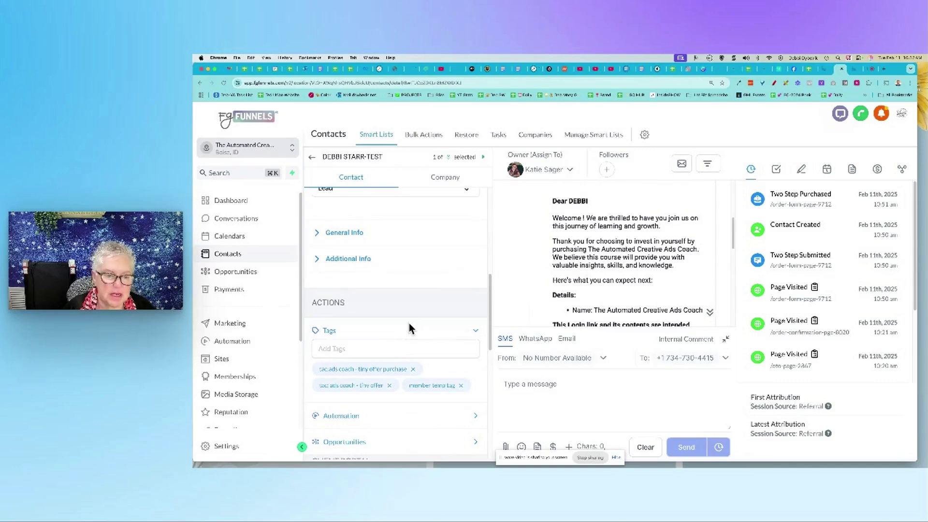
scroll(409, 329, "down", 3)
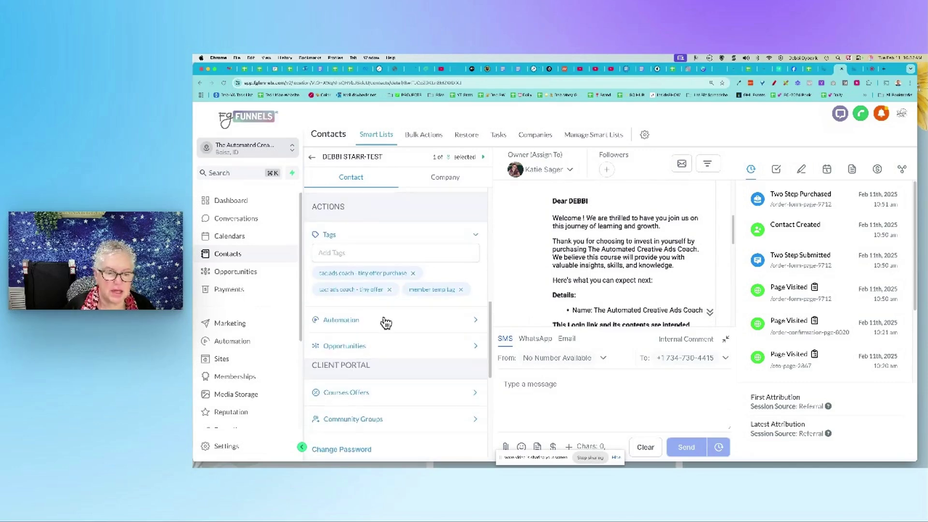
scroll(385, 323, "down", 8)
scroll(384, 318, "up", 15)
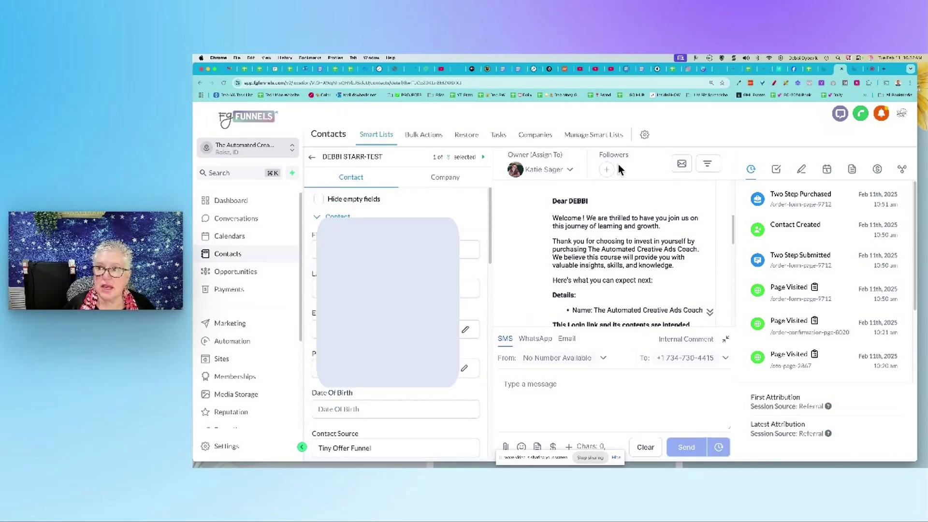
scroll(636, 263, "up", 5)
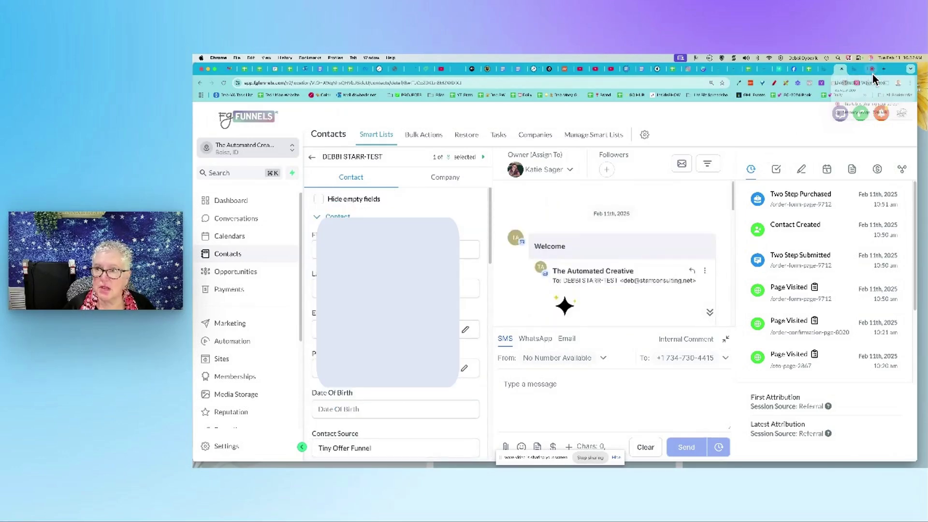